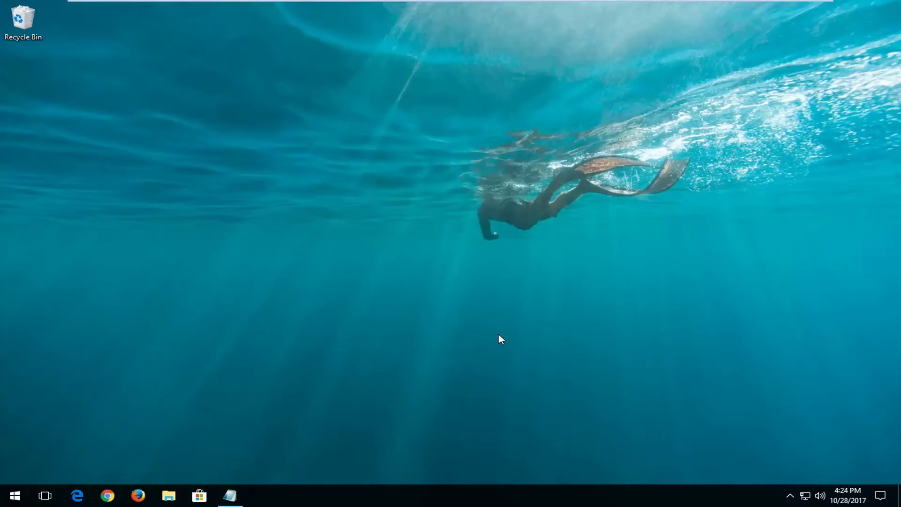
Search the Start menu for 'this pc' and open This PC in File Explorer.
click(7, 497)
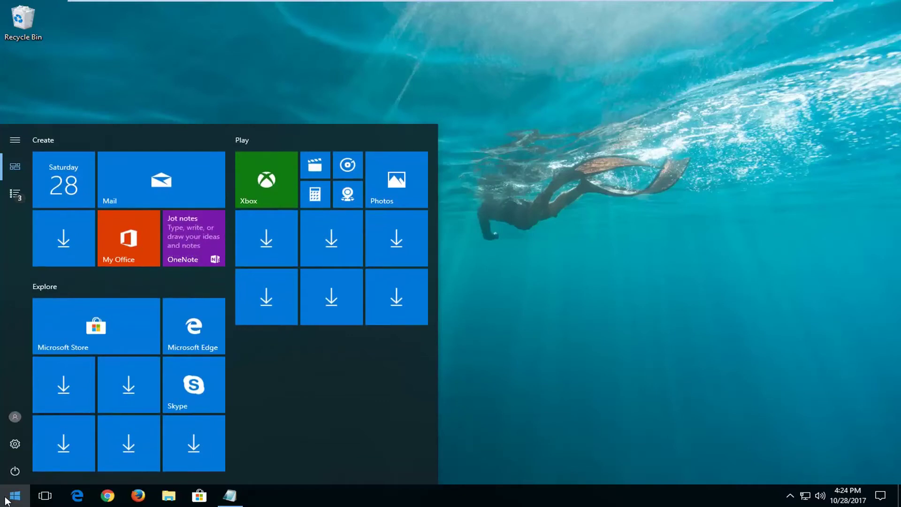
text(this pc)
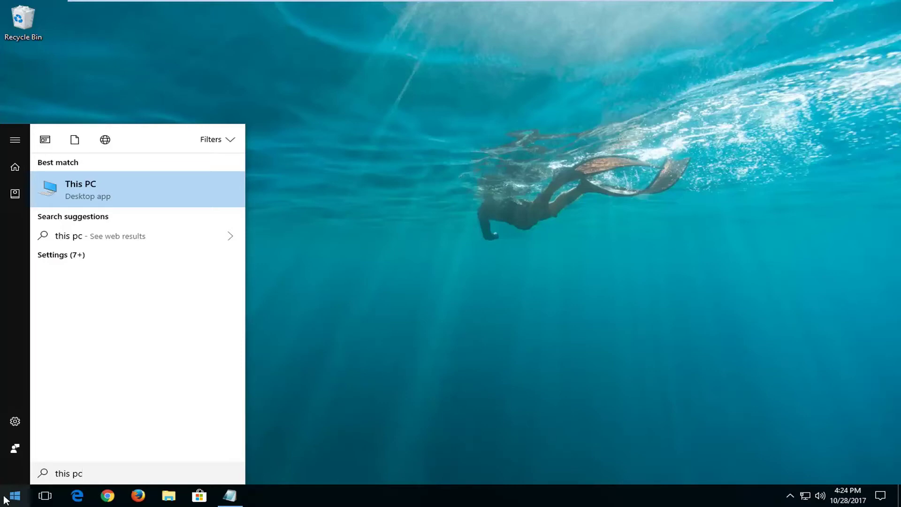
click(82, 191)
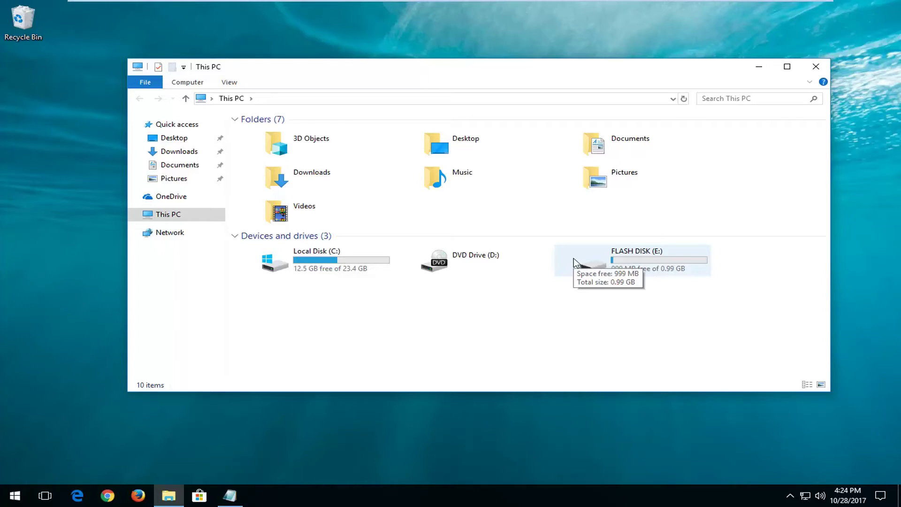
Open the Format dialog for FLASH DISK (E:) and choose FAT32 as the file system.
right_click(615, 263)
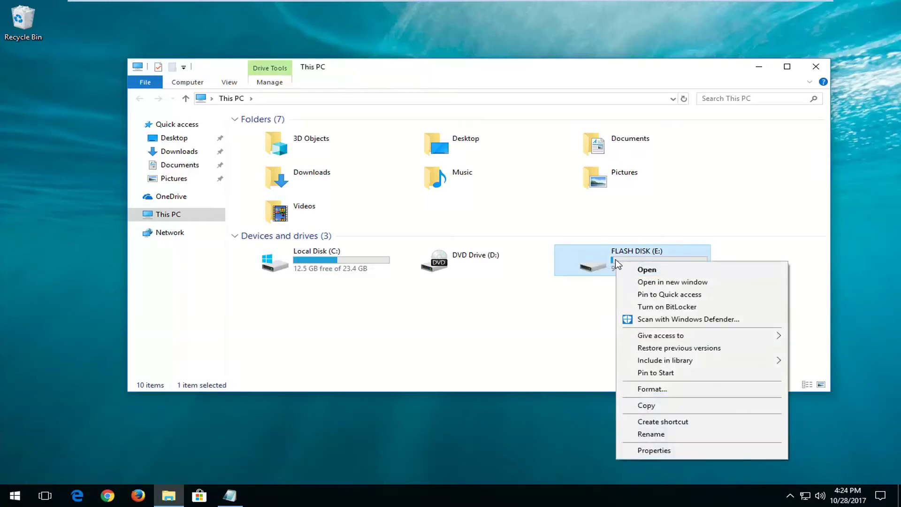
click(642, 388)
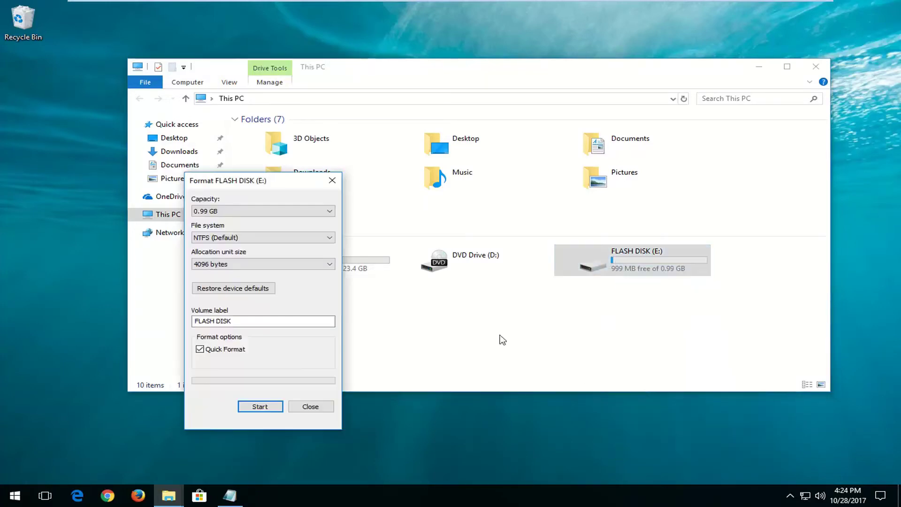
drag(267, 181, 454, 141)
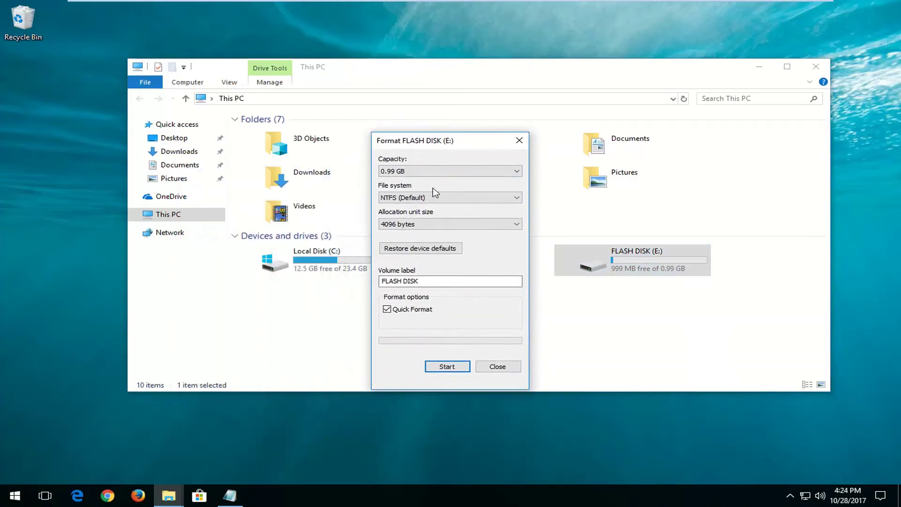
click(501, 199)
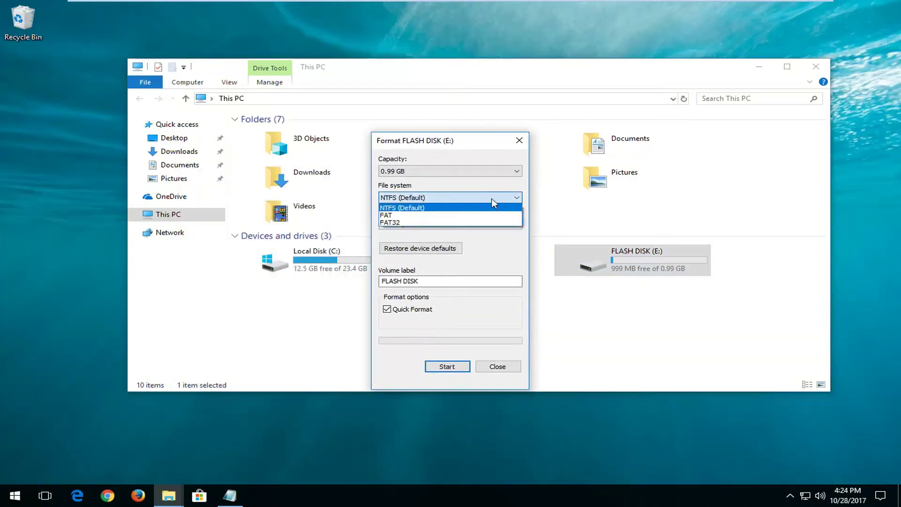
click(391, 222)
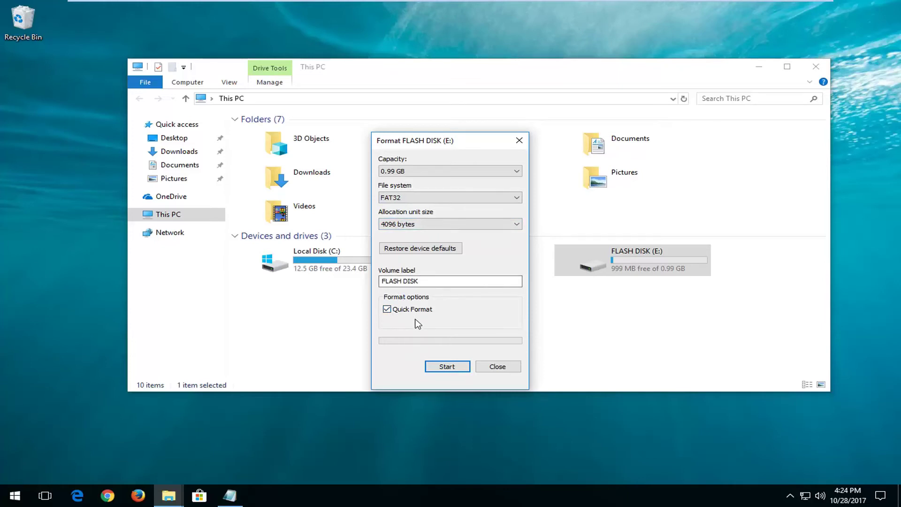
Start formatting FLASH DISK (E:), confirm the data-erase warning, and dismiss Format Complete.
click(438, 371)
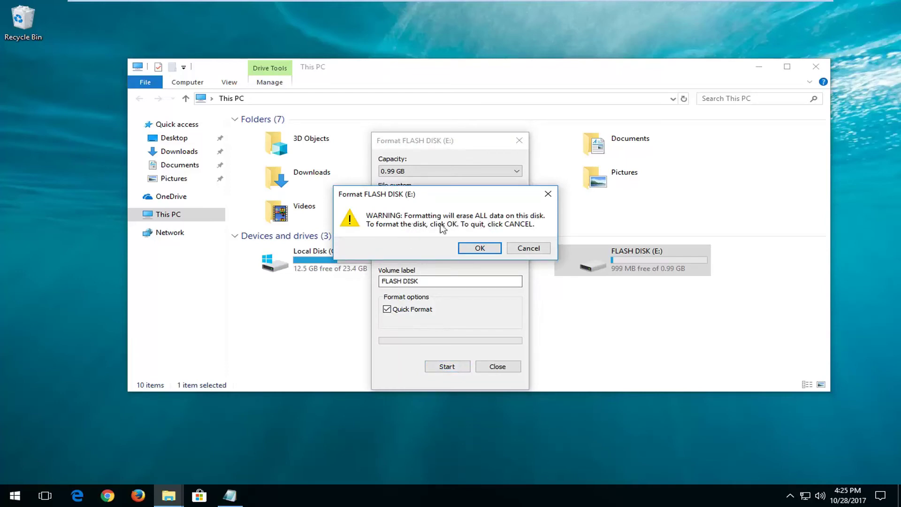
click(479, 249)
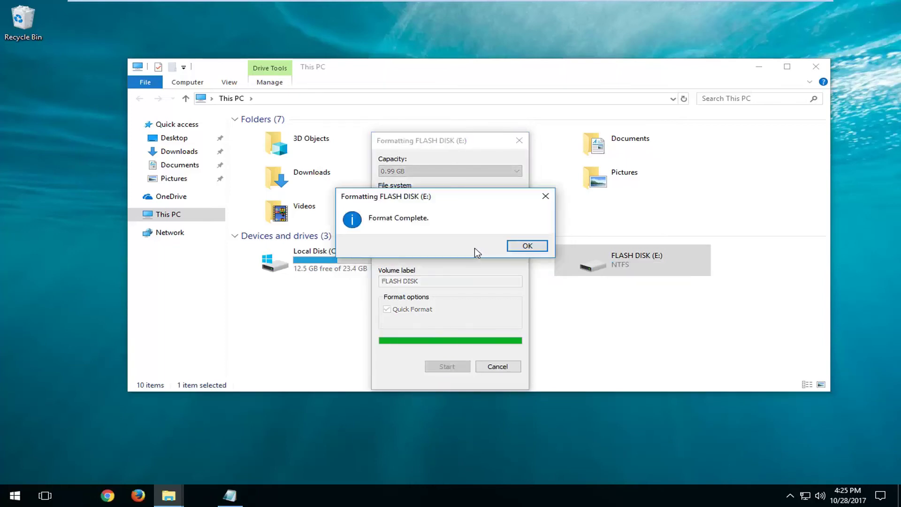
click(521, 248)
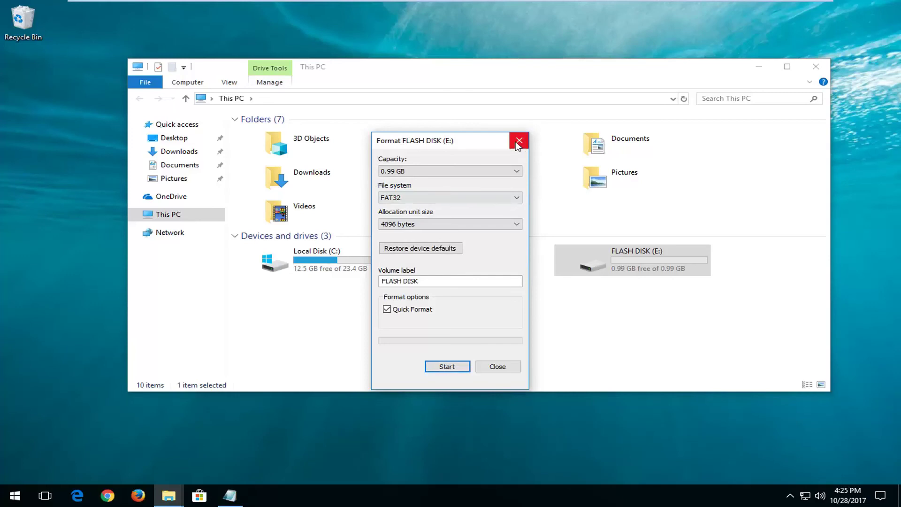
Close the Format dialog and minimize the This PC window to reveal the desktop.
click(399, 201)
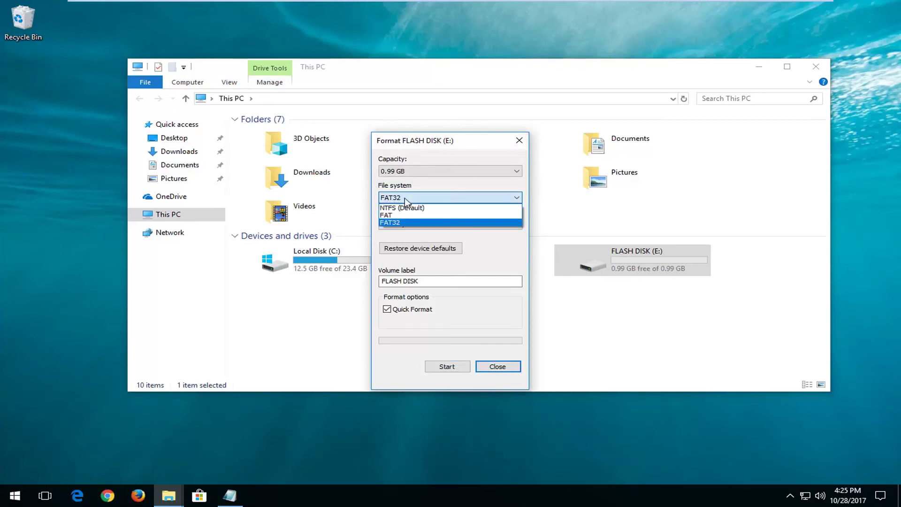
click(519, 141)
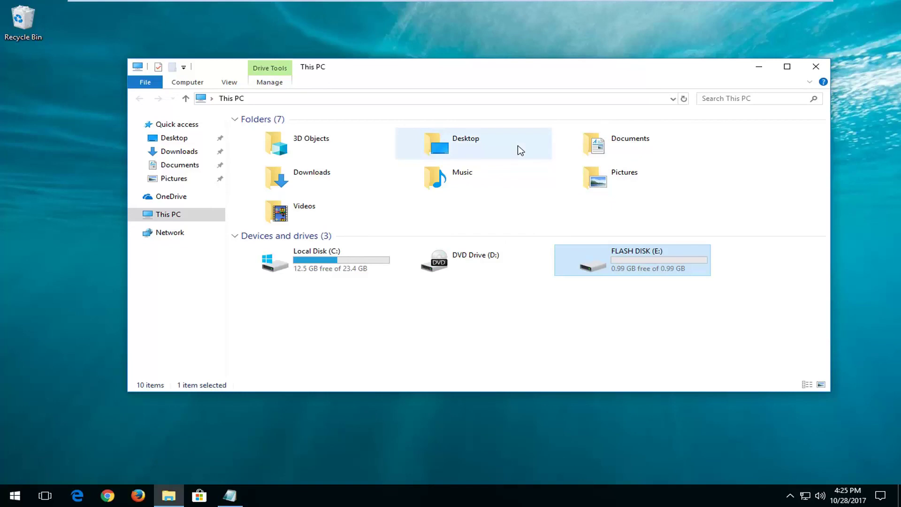
click(758, 67)
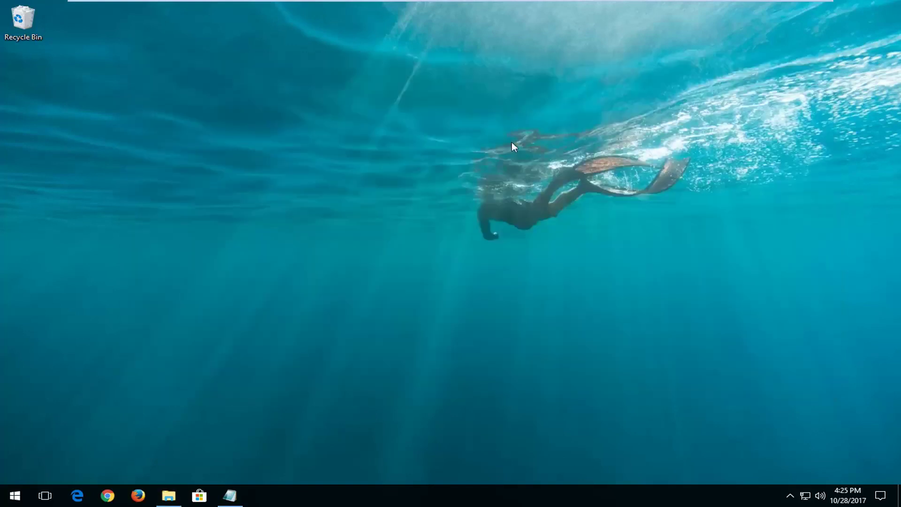